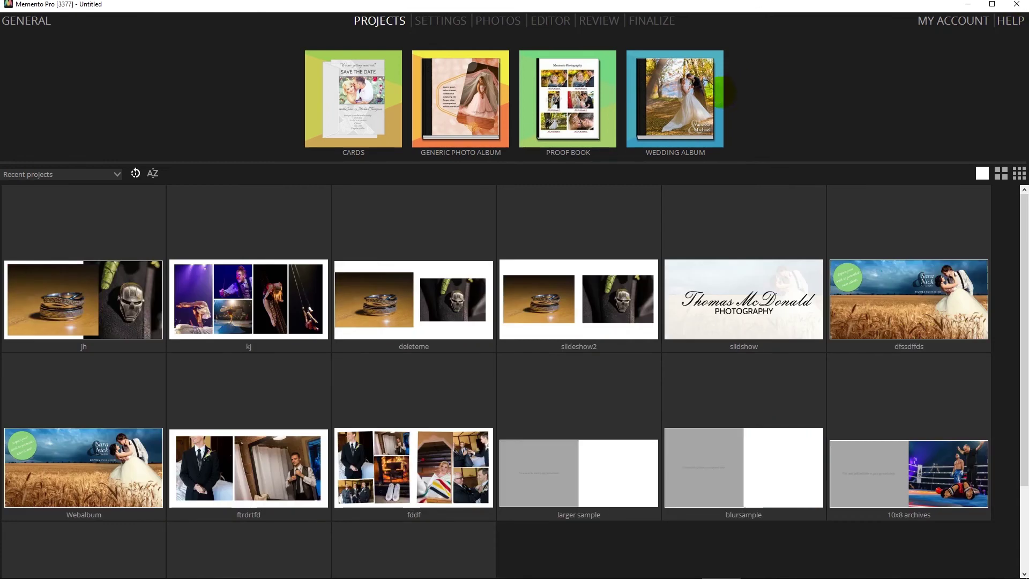
# Step: Start a new project from the wedding album template, named 'Wedding Album'
pyautogui.click(675, 99)
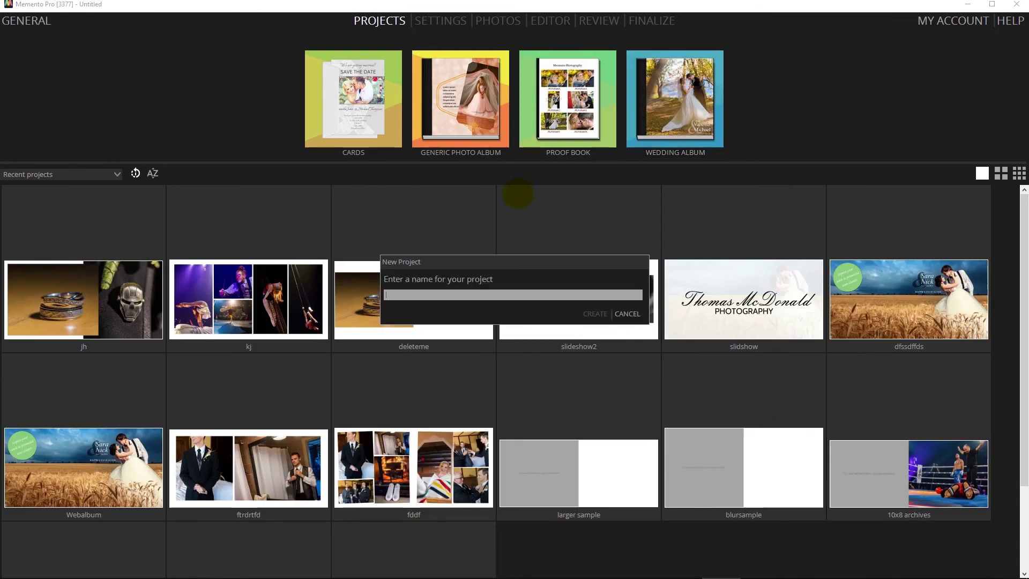
pyautogui.write('Wedding Album')
# Step: Create the project as an Artzzy 12x12 Flush Mount Thick Paper album, then go to Photos
pyautogui.click(592, 313)
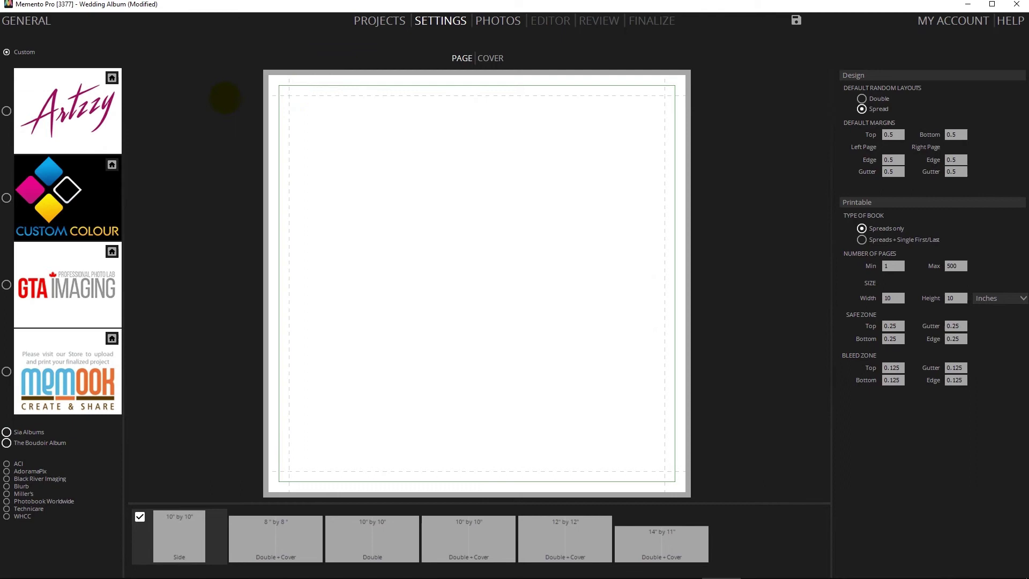
pyautogui.click(7, 111)
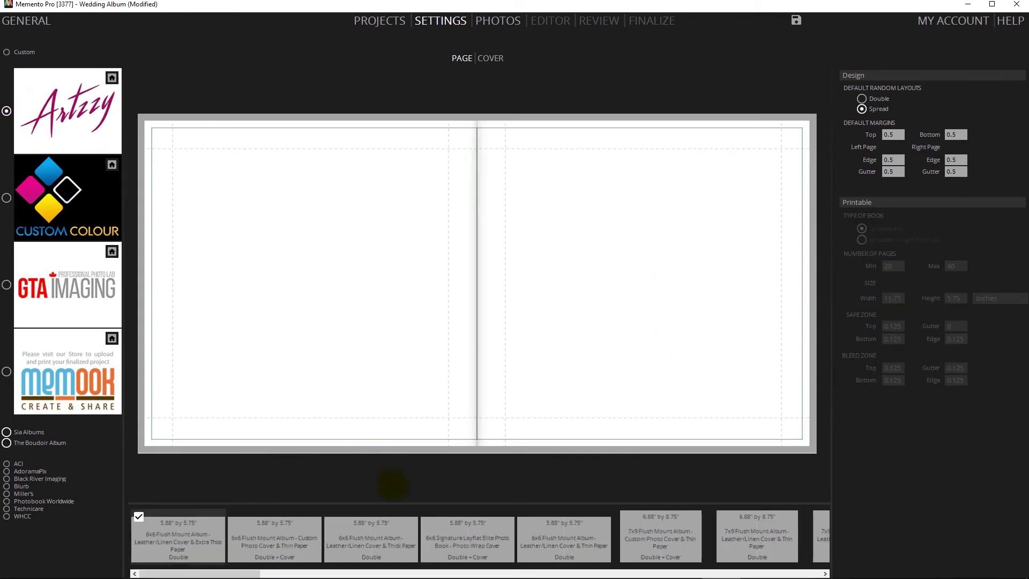
pyautogui.scroll(-5, 517, 533)
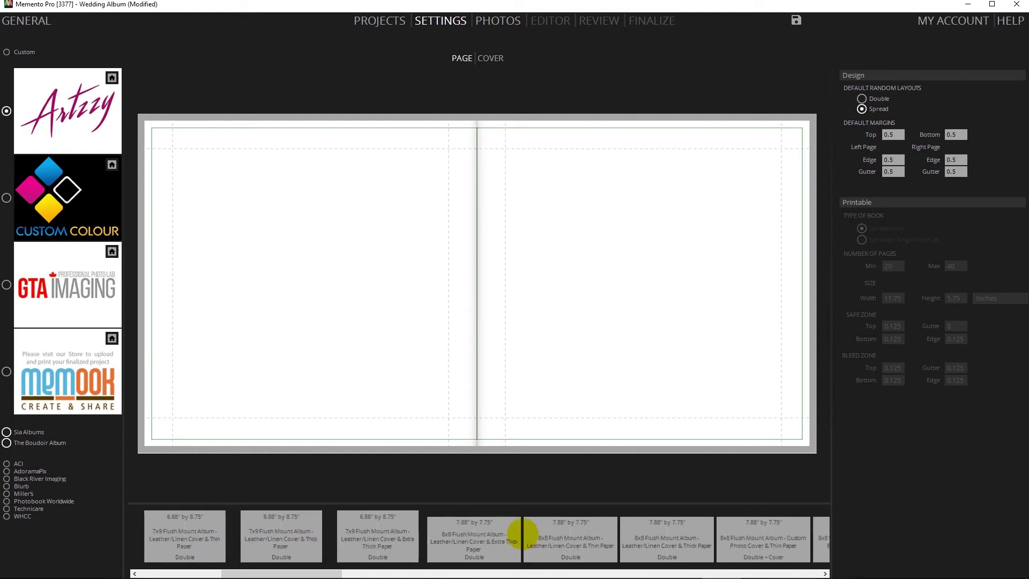
pyautogui.scroll(-5, 523, 533)
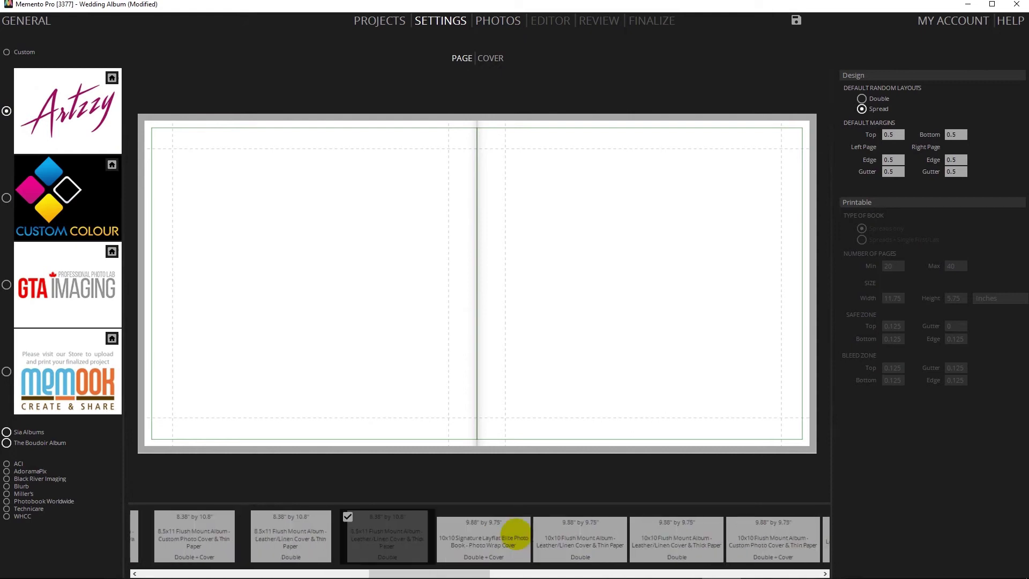
pyautogui.scroll(-5, 516, 535)
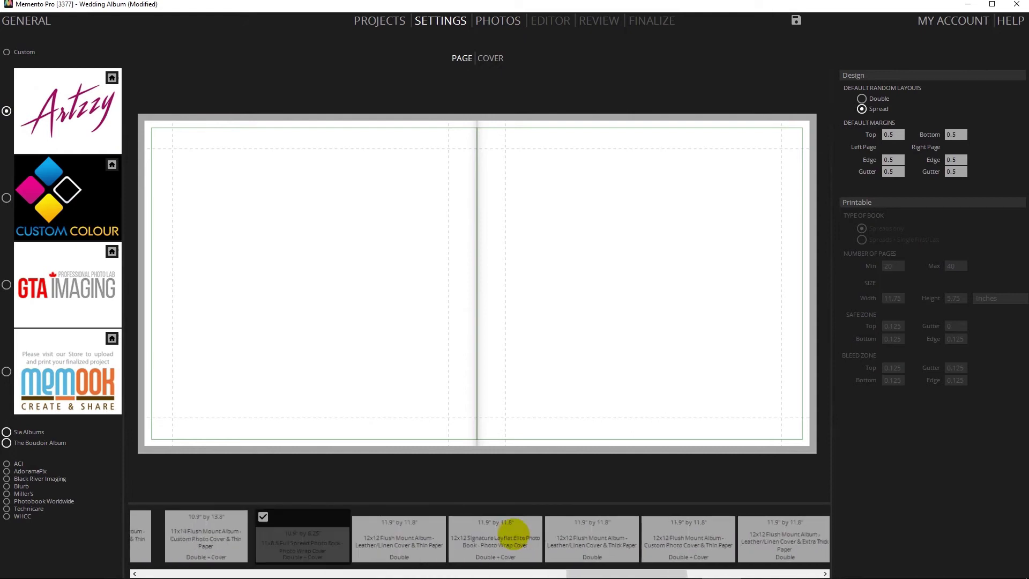
pyautogui.scroll(-1, 514, 534)
pyautogui.click(512, 534)
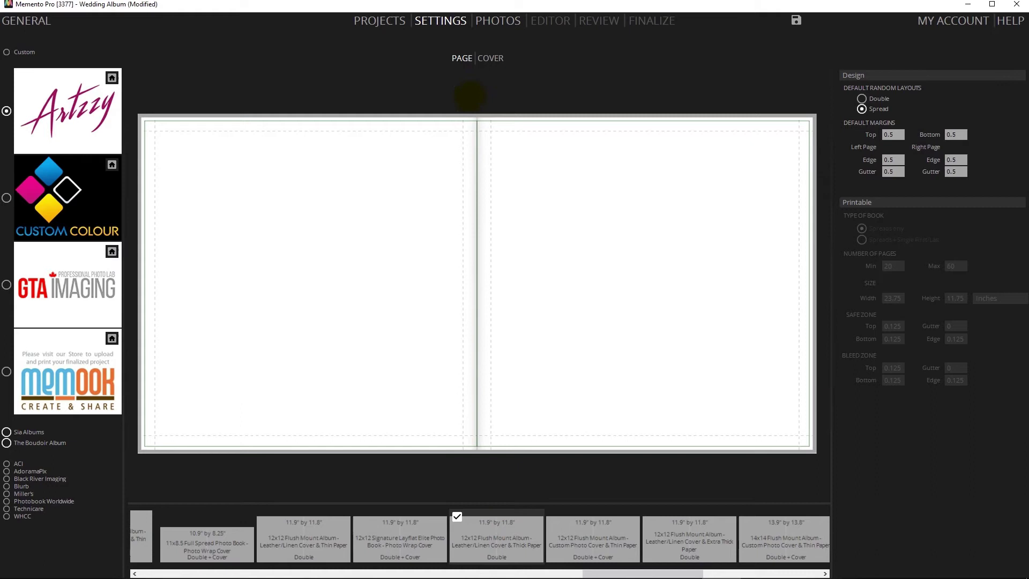
pyautogui.click(494, 23)
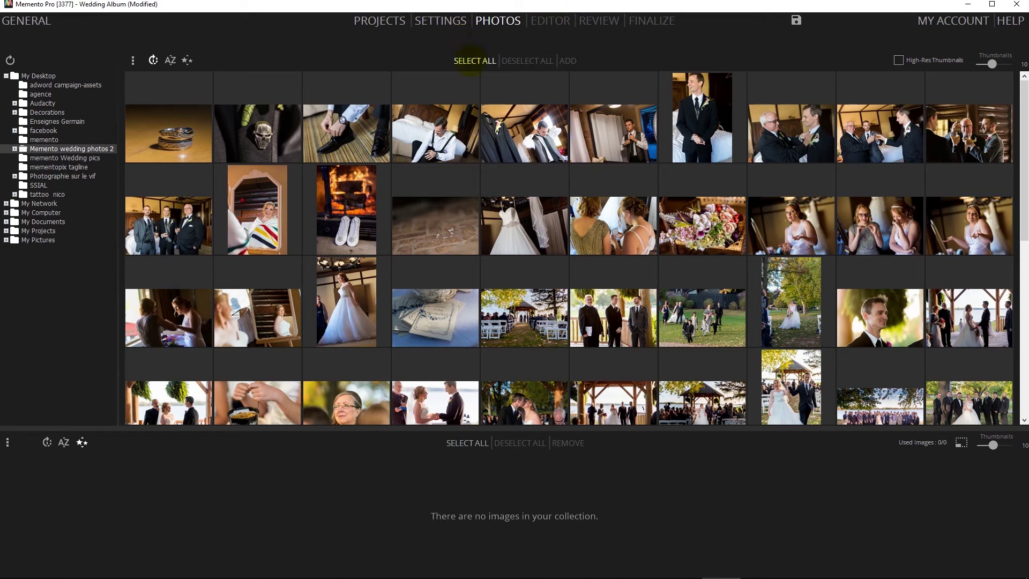
# Step: Select all photos in Memento wedding photos 2 and add them to the collection
pyautogui.click(472, 62)
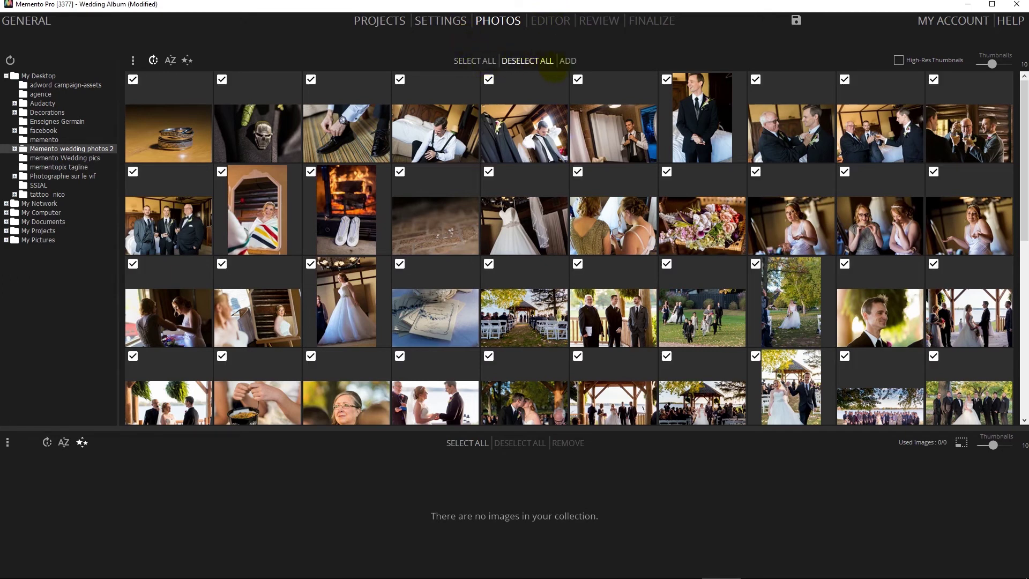
pyautogui.click(567, 61)
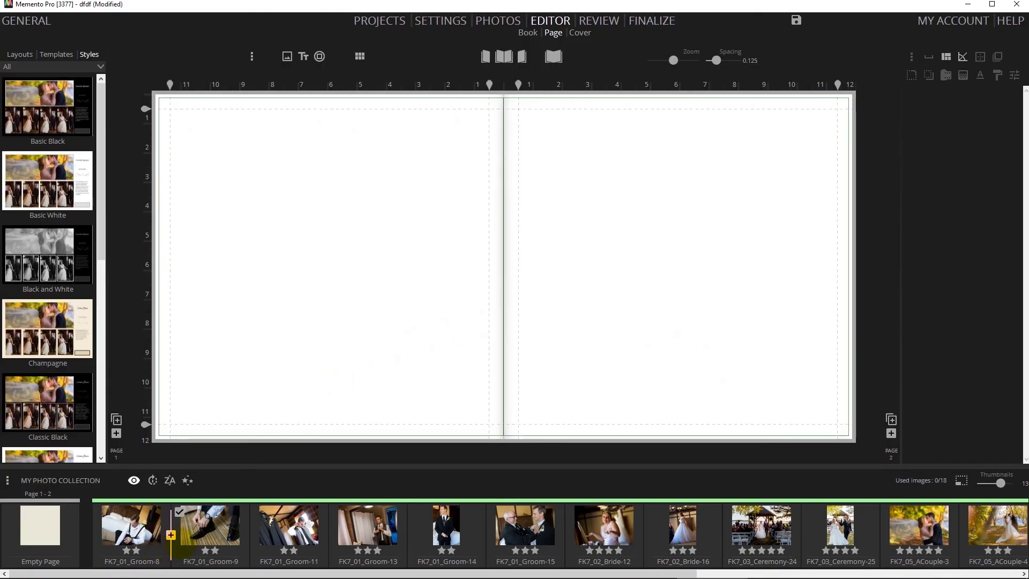
# Step: Auto-fill the first spread with the groom photos up to Groom-13
pyautogui.click(408, 535)
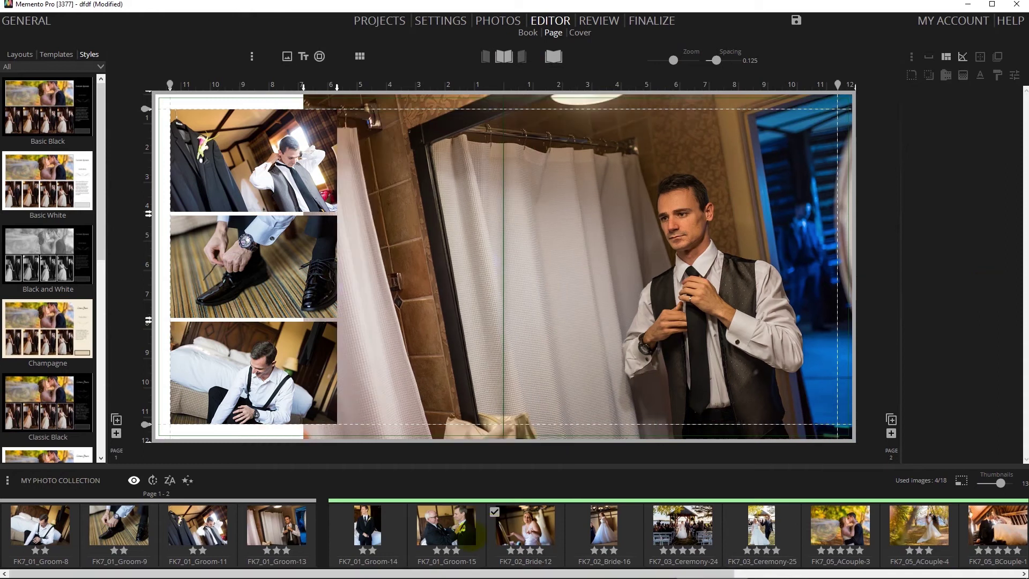
# Step: Make pages 3–4 from Groom-14 and Groom-15 and browse Layout Preview for a bordered layout
pyautogui.click(486, 535)
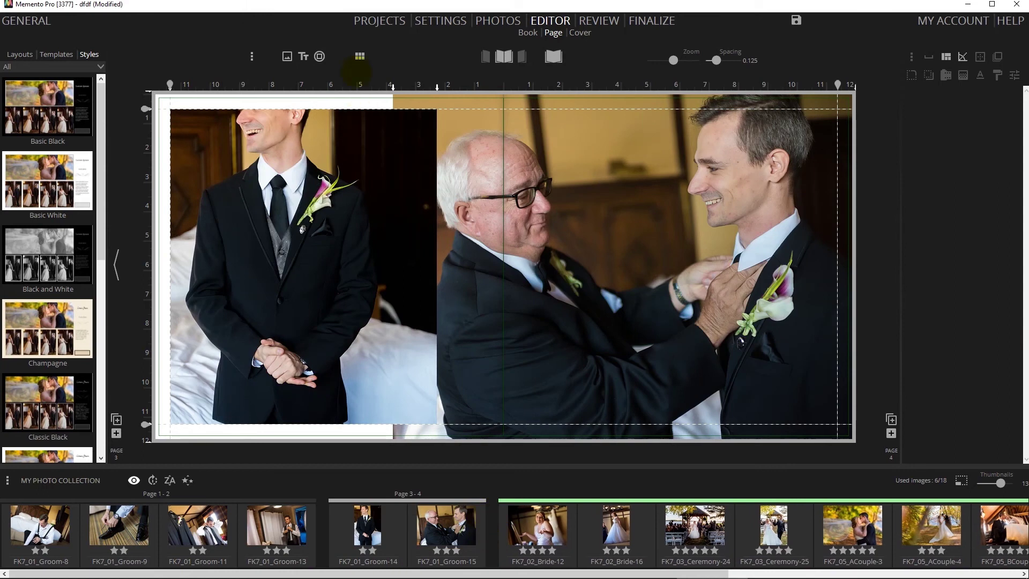
pyautogui.click(360, 56)
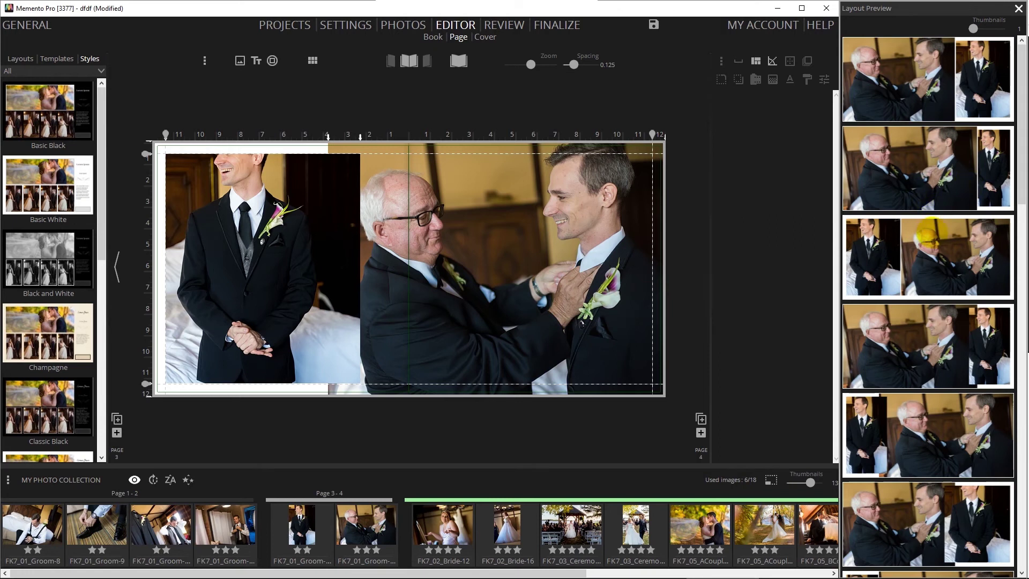
pyautogui.scroll(-5, 943, 225)
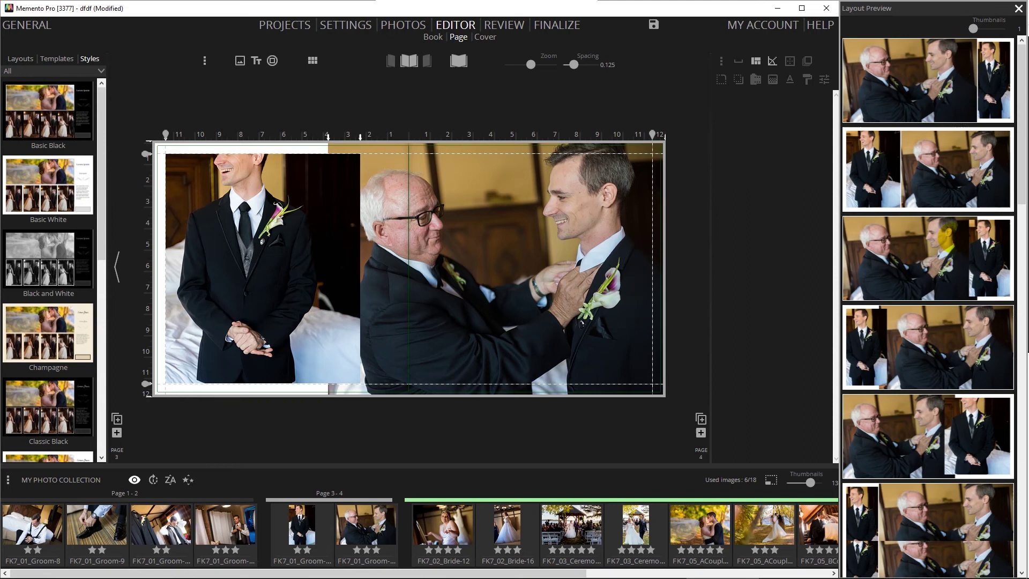
pyautogui.scroll(-5, 946, 226)
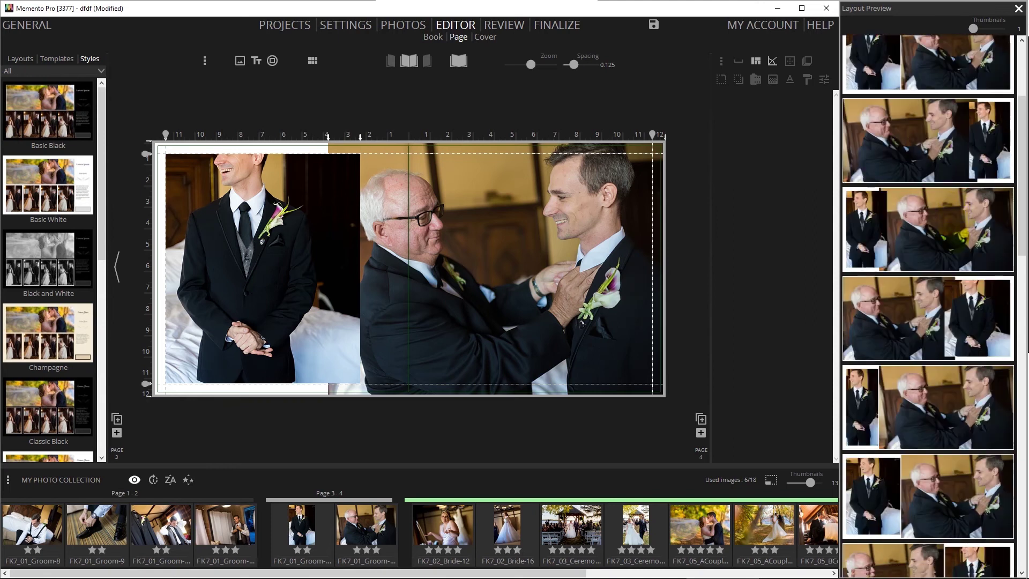
pyautogui.scroll(-5, 952, 236)
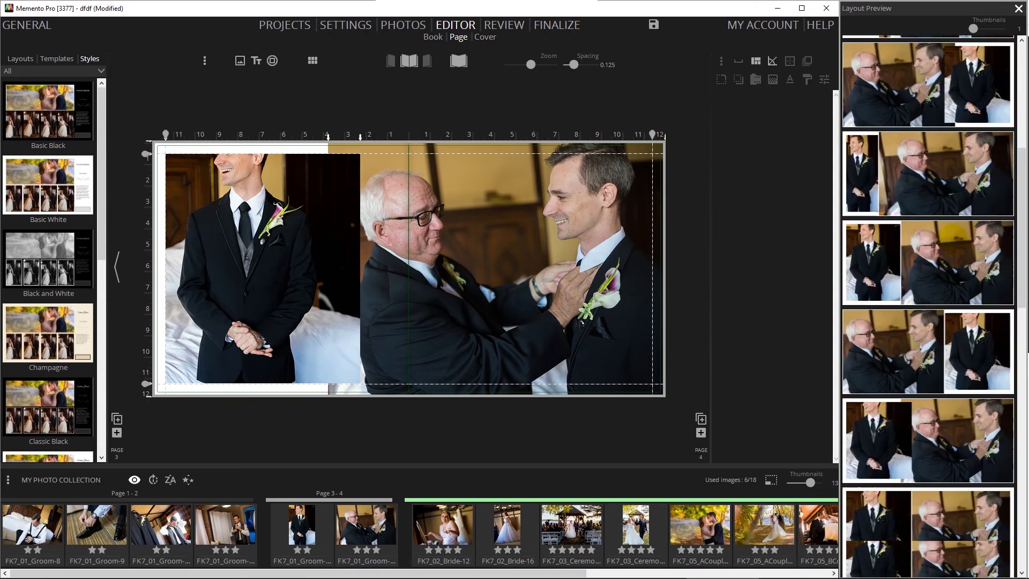
pyautogui.scroll(-5, 953, 239)
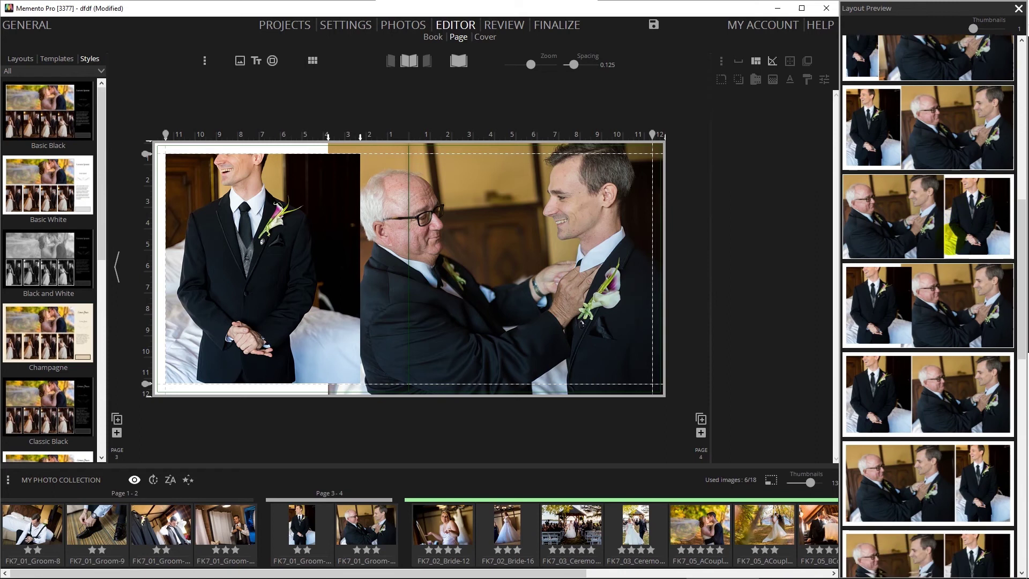
pyautogui.scroll(-5, 951, 236)
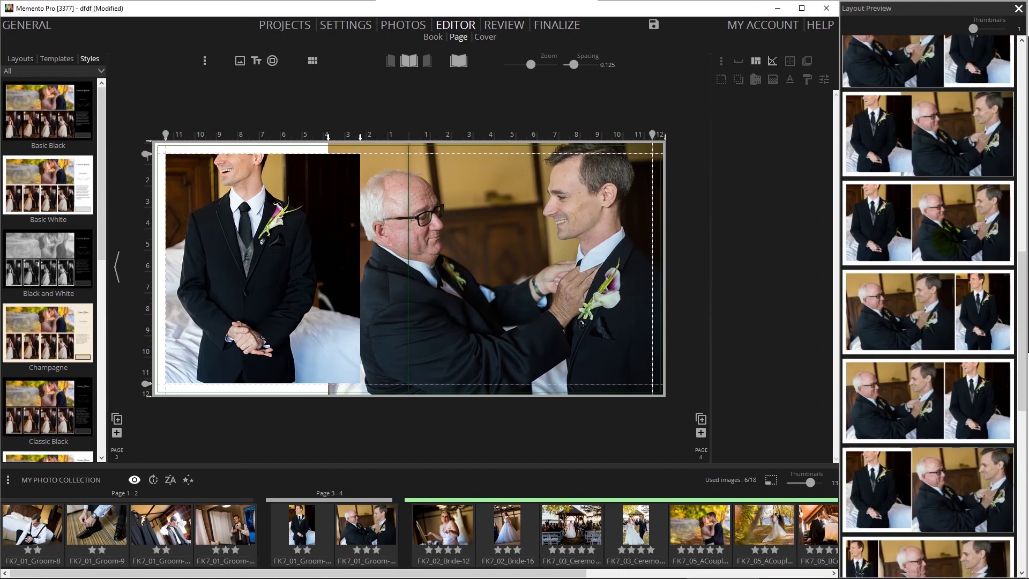
pyautogui.scroll(-5, 948, 235)
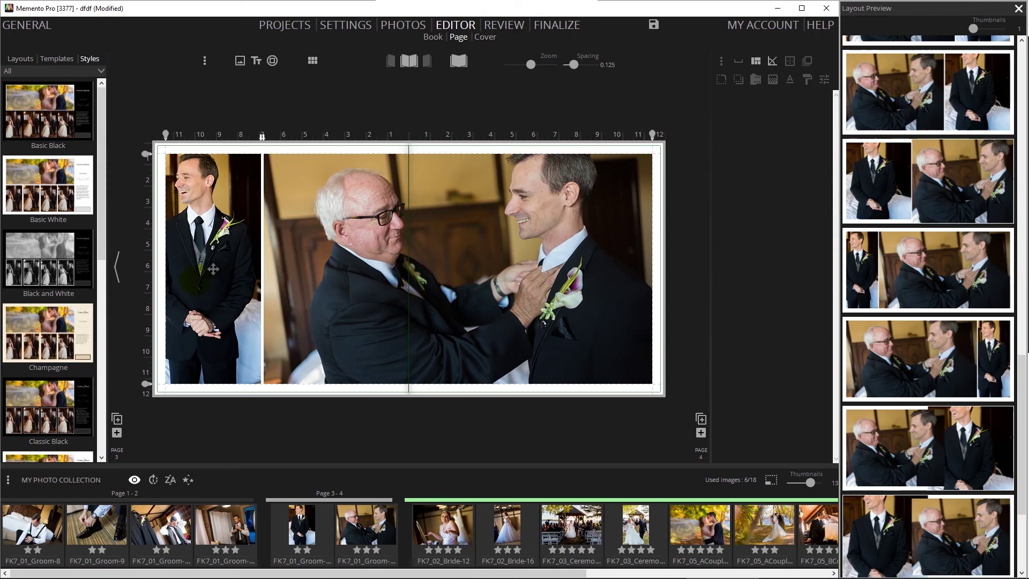
# Step: Pan the groom within his frame and swap the page horizontally so his portrait sits right
pyautogui.click(214, 269)
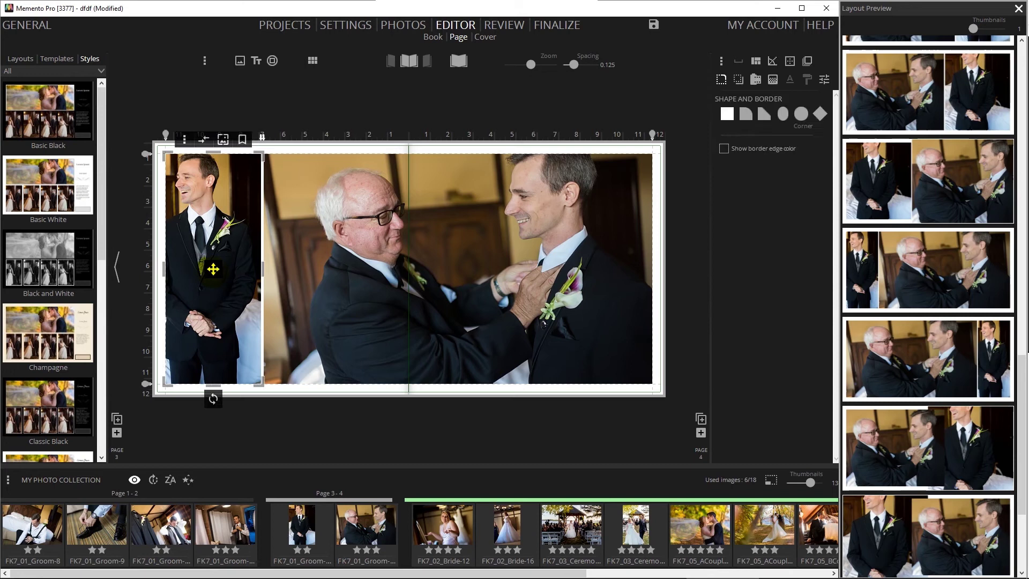
pyautogui.moveTo(213, 269); pyautogui.dragTo(227, 273)
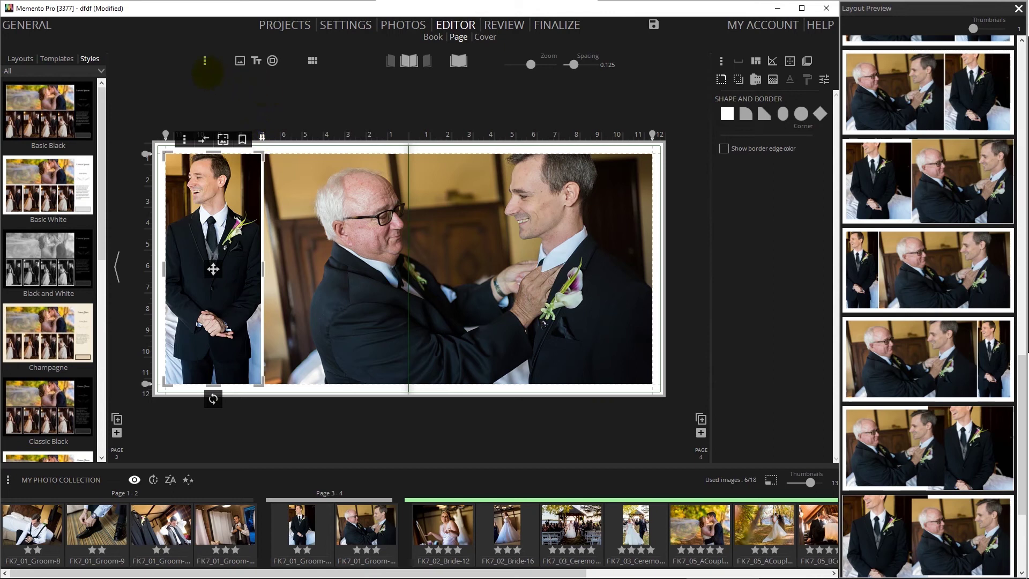
pyautogui.click(204, 61)
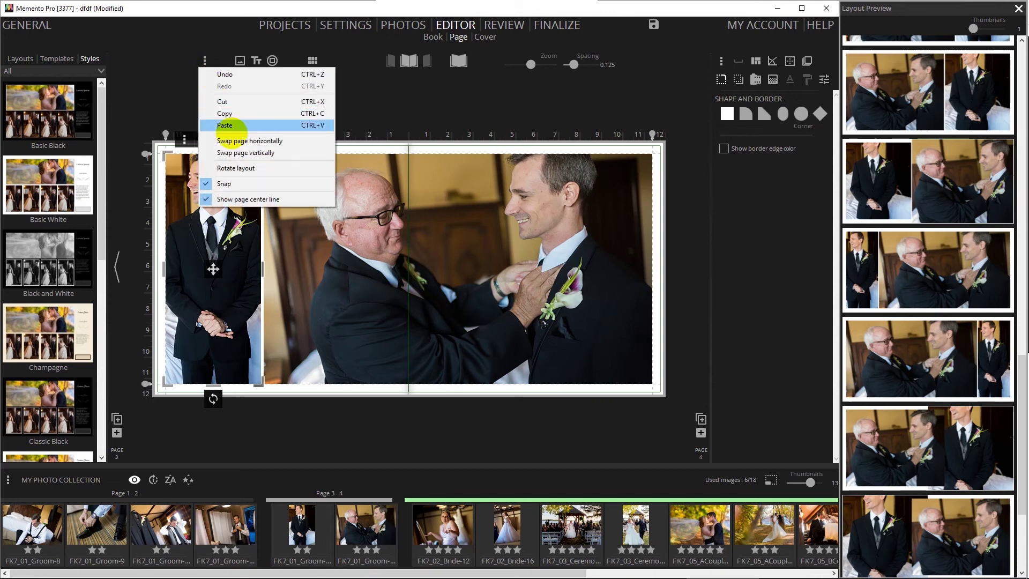
pyautogui.click(232, 140)
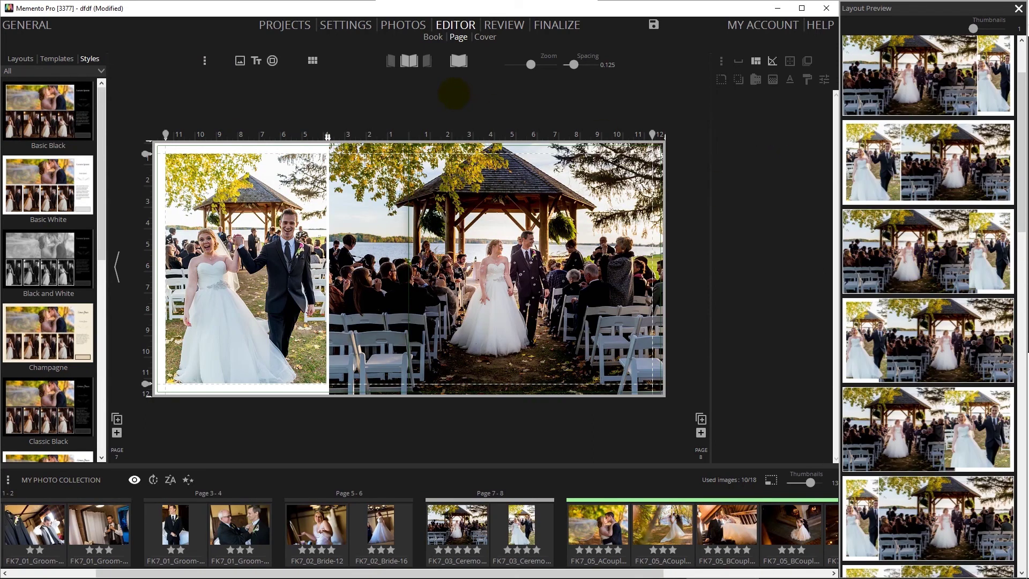
# Step: Cycle spread layouts and swaps until the gazebo aisle photo fills the left page
pyautogui.click(458, 60)
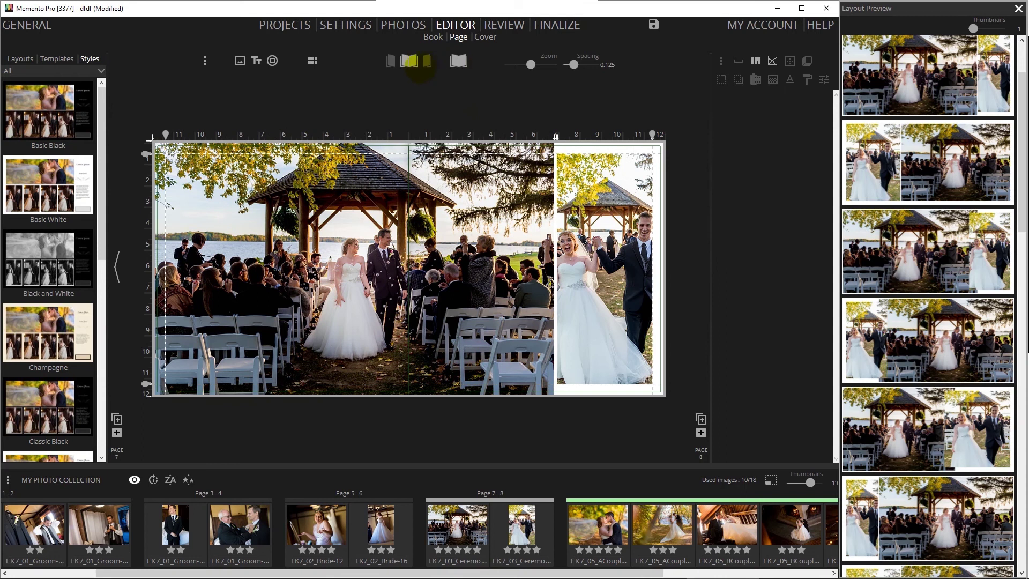
pyautogui.click(409, 60)
pyautogui.click(409, 60)
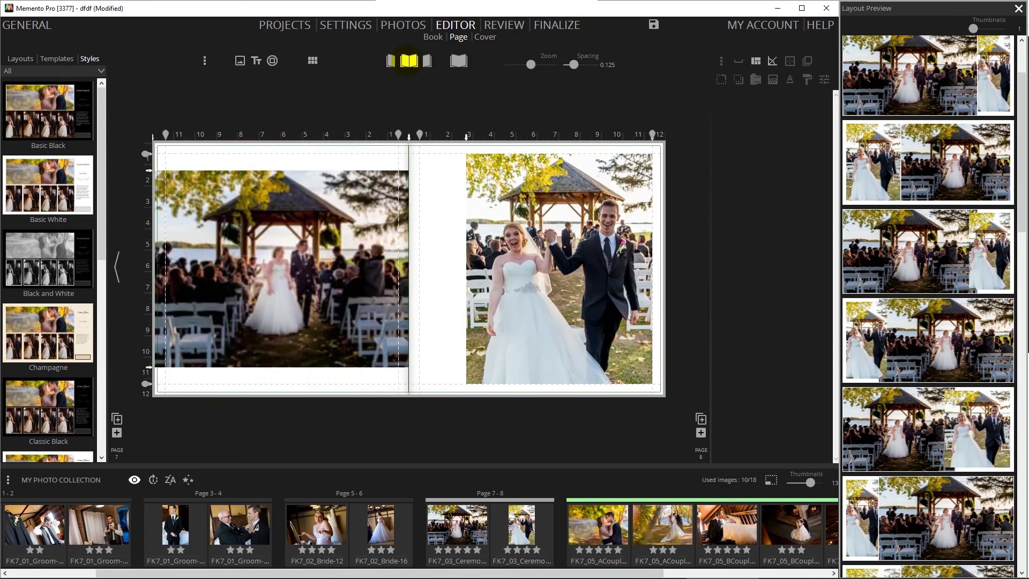
pyautogui.click(409, 61)
pyautogui.click(409, 61)
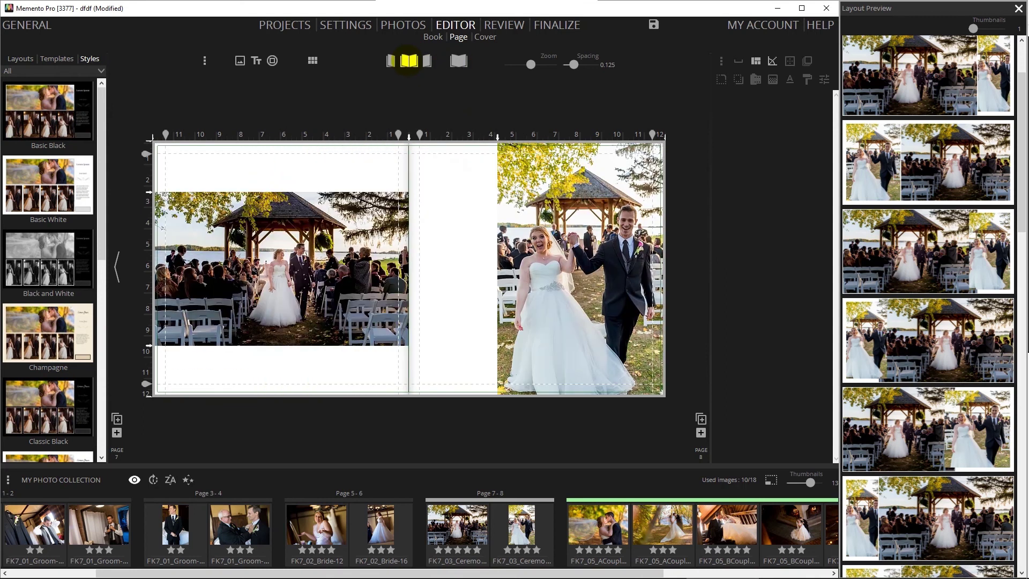
pyautogui.click(458, 60)
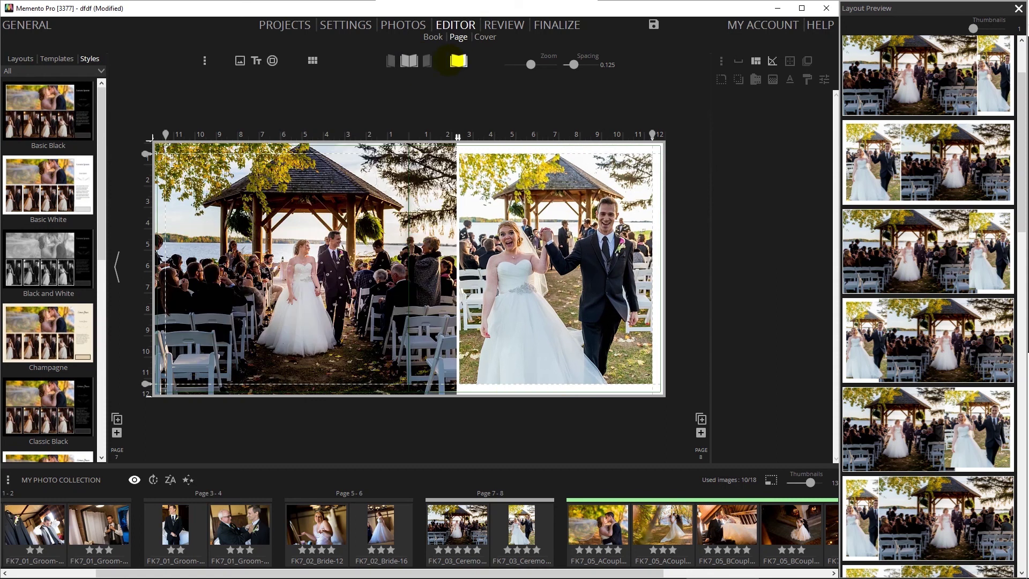
pyautogui.click(409, 61)
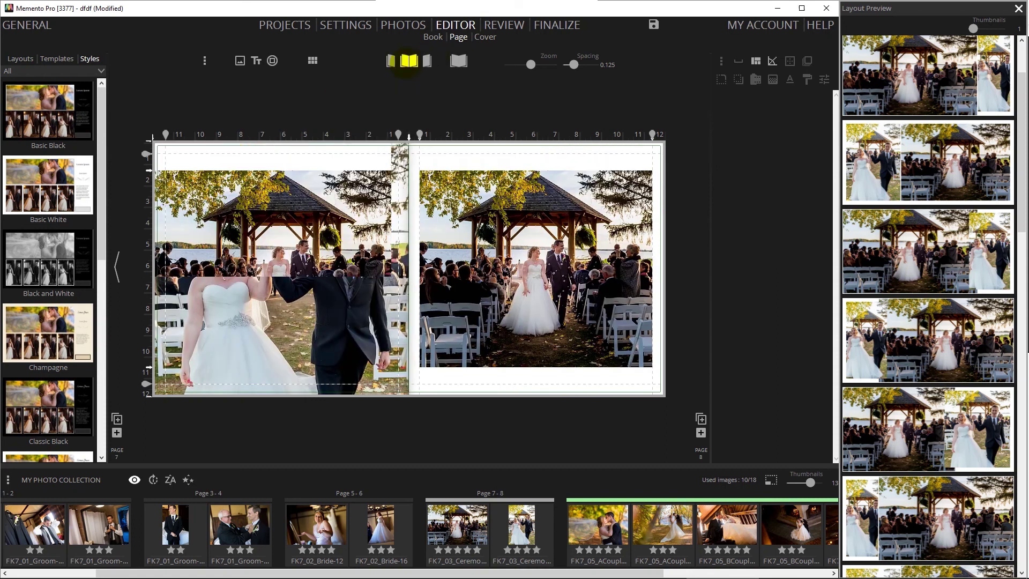
pyautogui.click(409, 60)
# Step: Shuffle the right page layout to narrow the bride-and-groom portrait, then select it
pyautogui.click(427, 60)
pyautogui.click(427, 60)
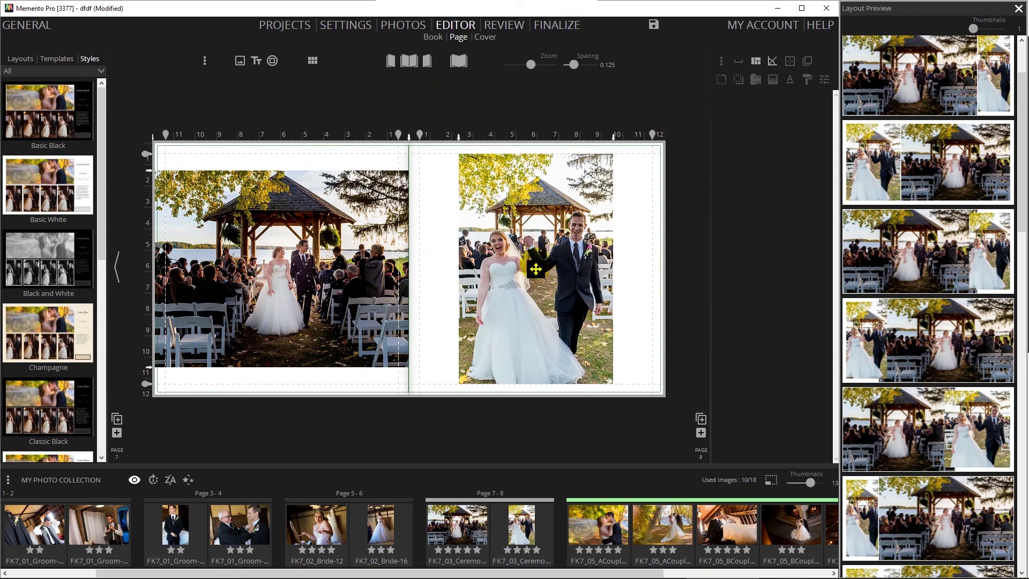
pyautogui.click(535, 270)
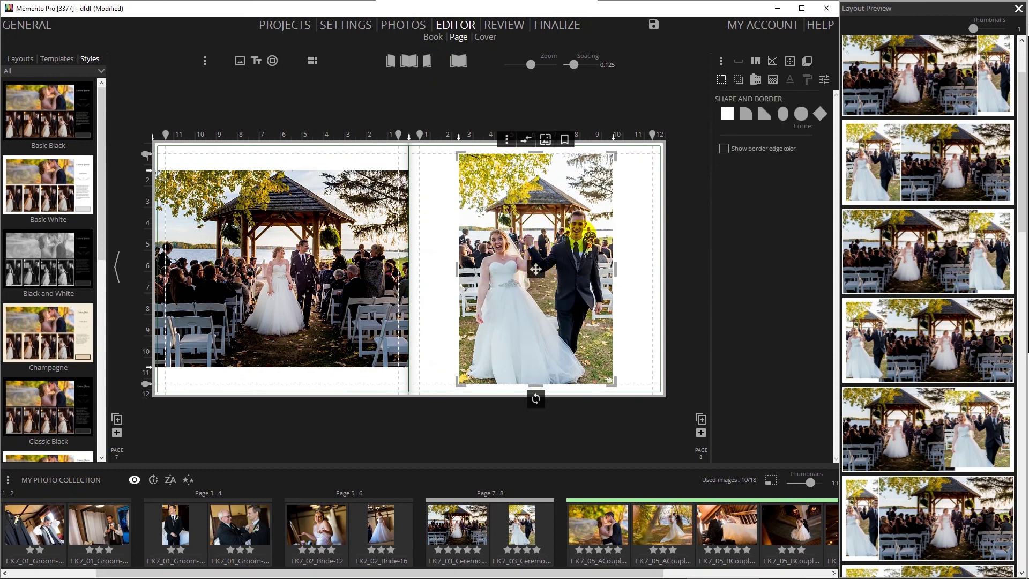
# Step: On pages 9–10, shorten the left kissing-couple photo and move it lower
pyautogui.press('pagedown')
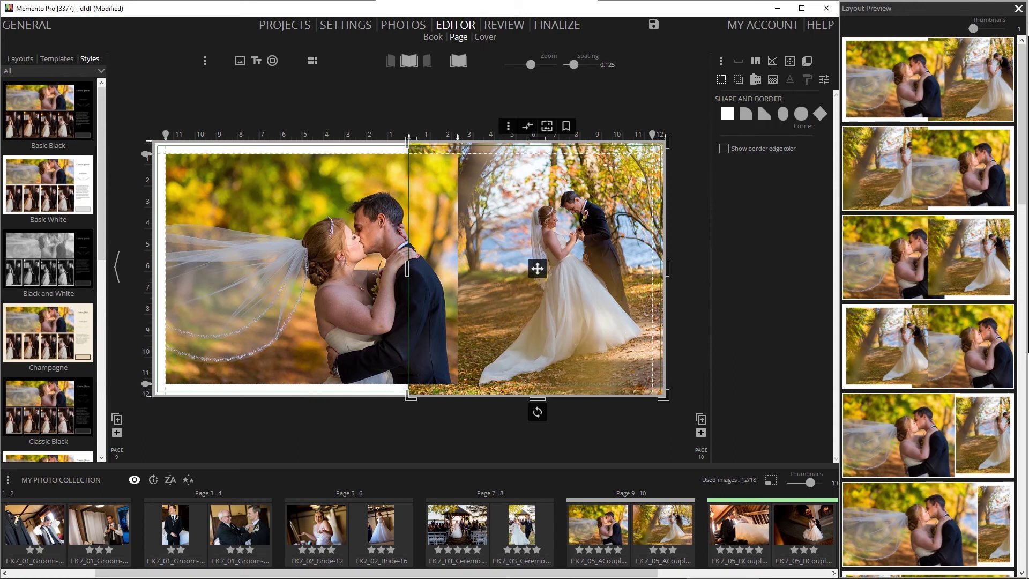
pyautogui.click(304, 382)
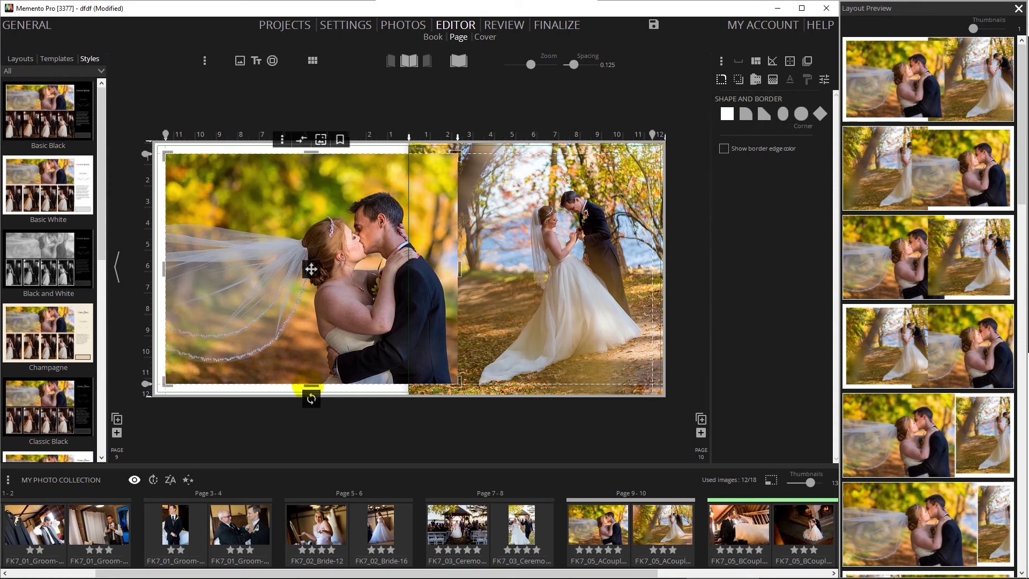
pyautogui.moveTo(308, 387); pyautogui.dragTo(310, 322)
pyautogui.moveTo(345, 261); pyautogui.dragTo(347, 300)
pyautogui.click(560, 240)
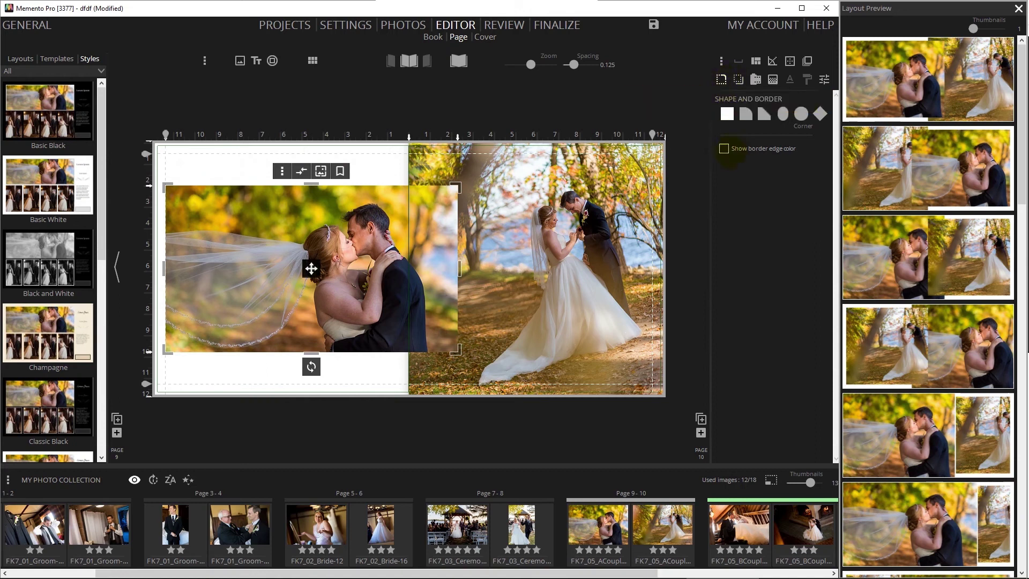
# Step: Give that photo a wider white border edge, then advance to pages 11–12
pyautogui.click(724, 148)
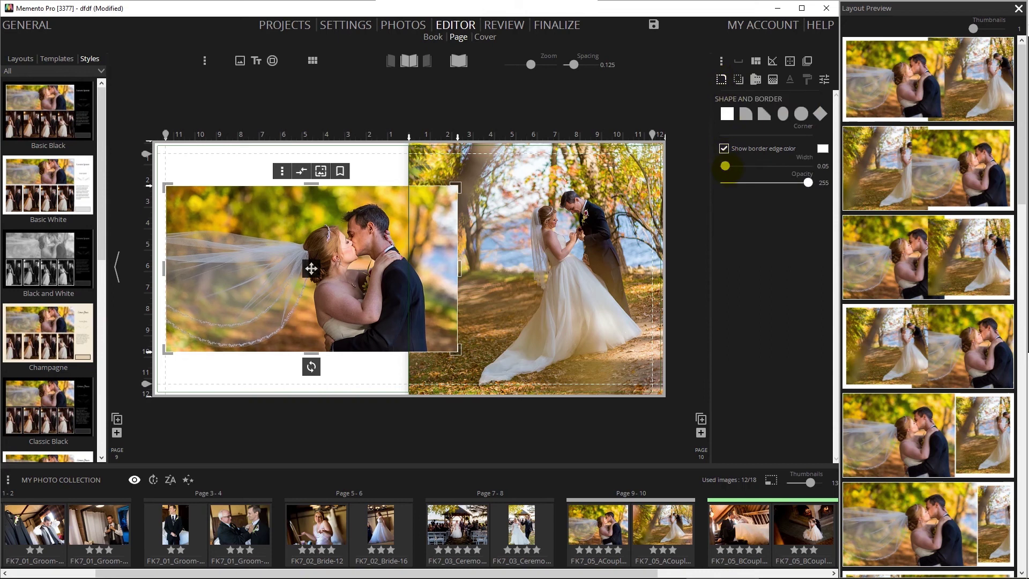
pyautogui.moveTo(724, 166); pyautogui.dragTo(730, 165)
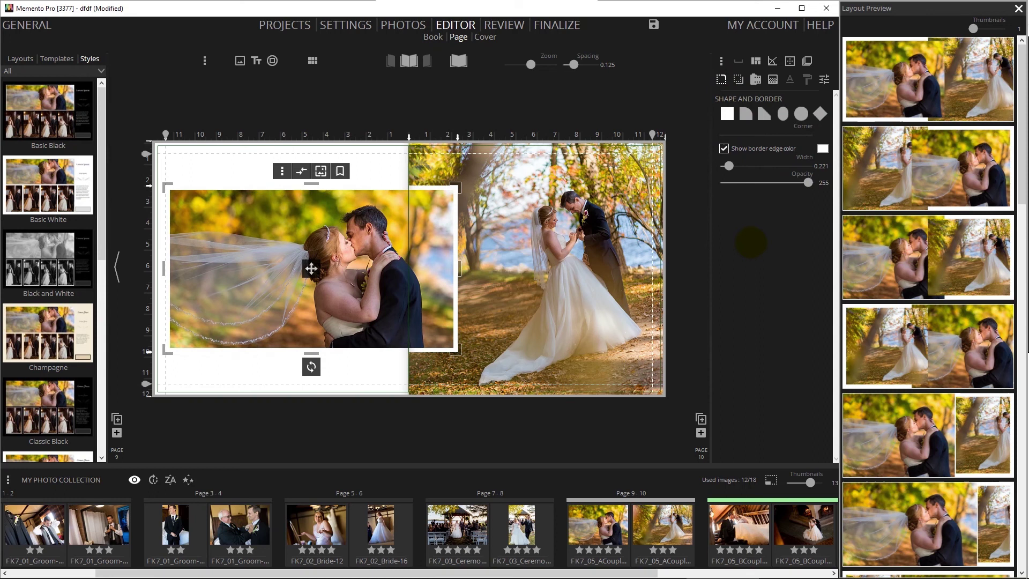
pyautogui.click(701, 268)
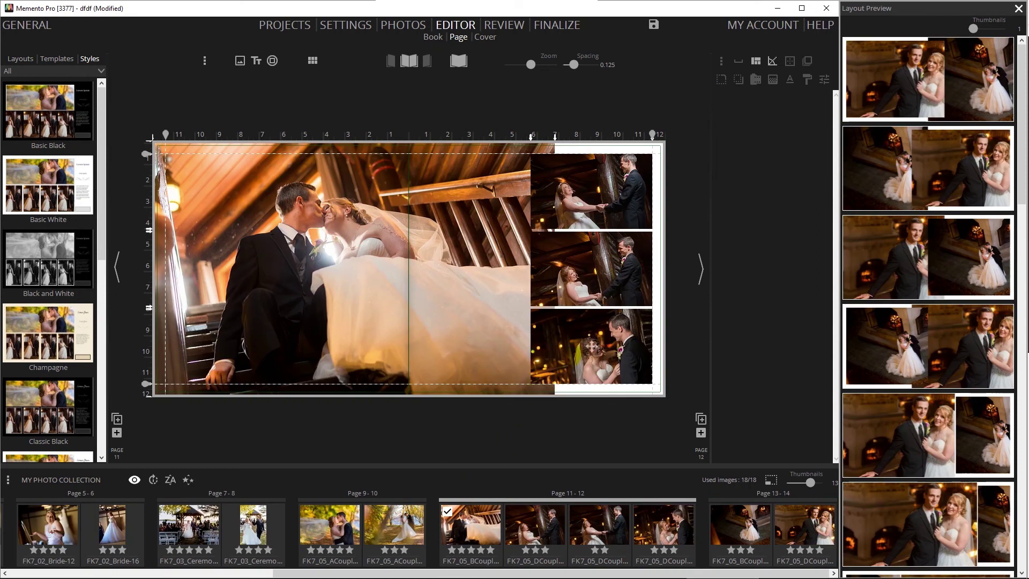
# Step: Shift the couple lower in page 12's bottom frame and drag the top photo to a new slot
pyautogui.click(592, 348)
pyautogui.click(592, 347)
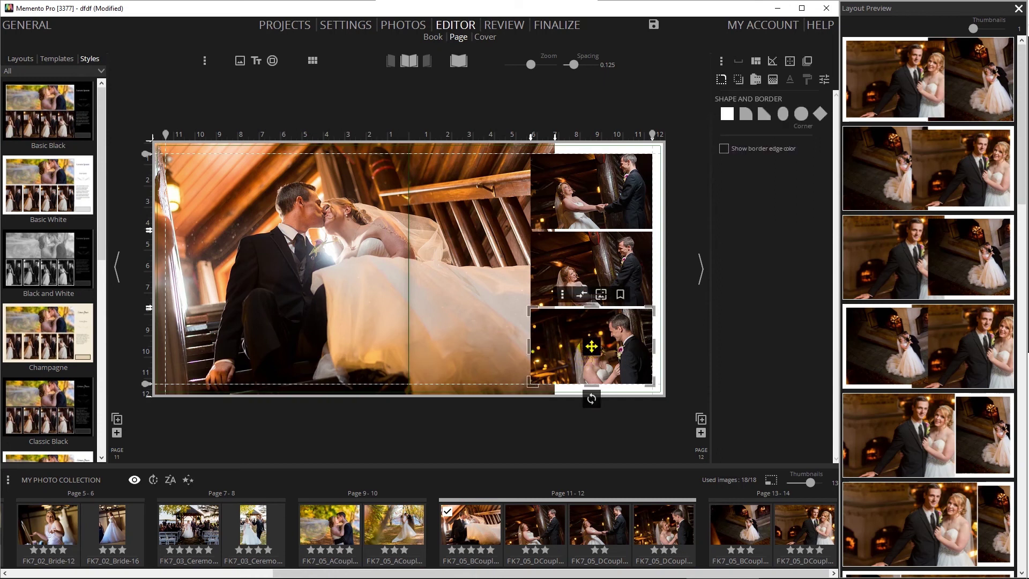
pyautogui.click(592, 347)
pyautogui.moveTo(592, 347); pyautogui.dragTo(592, 366)
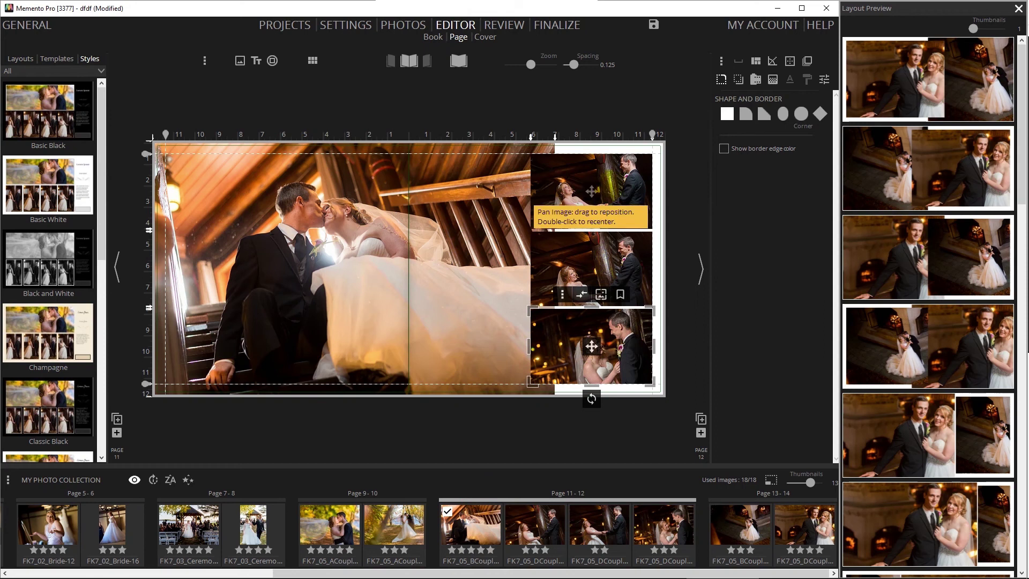
pyautogui.click(592, 190)
pyautogui.moveTo(589, 146); pyautogui.dragTo(592, 268)
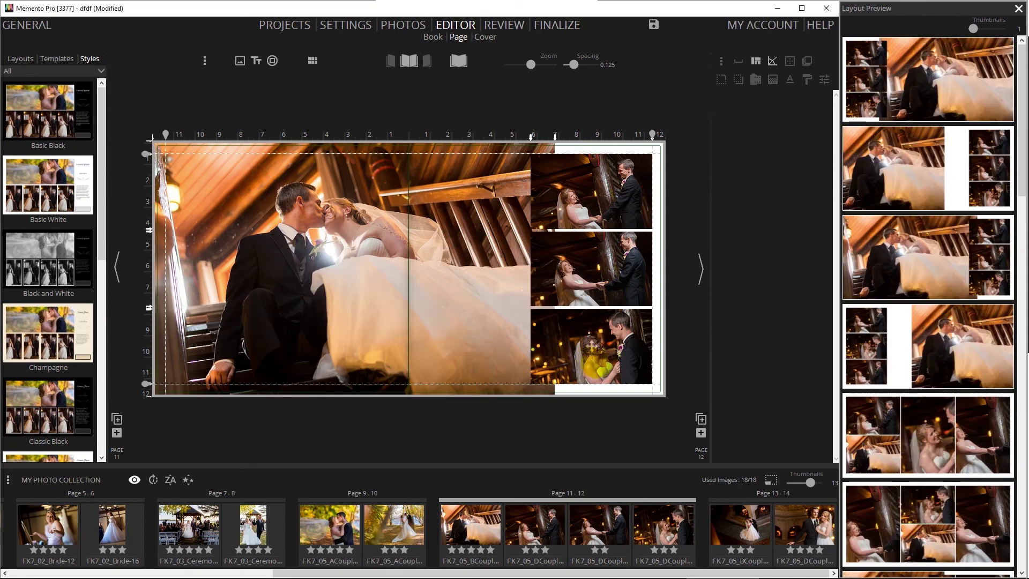
# Step: On pages 13–14, enable an inverted gradient on the dancing-couple photo with softness about 0.31
pyautogui.press('pagedown')
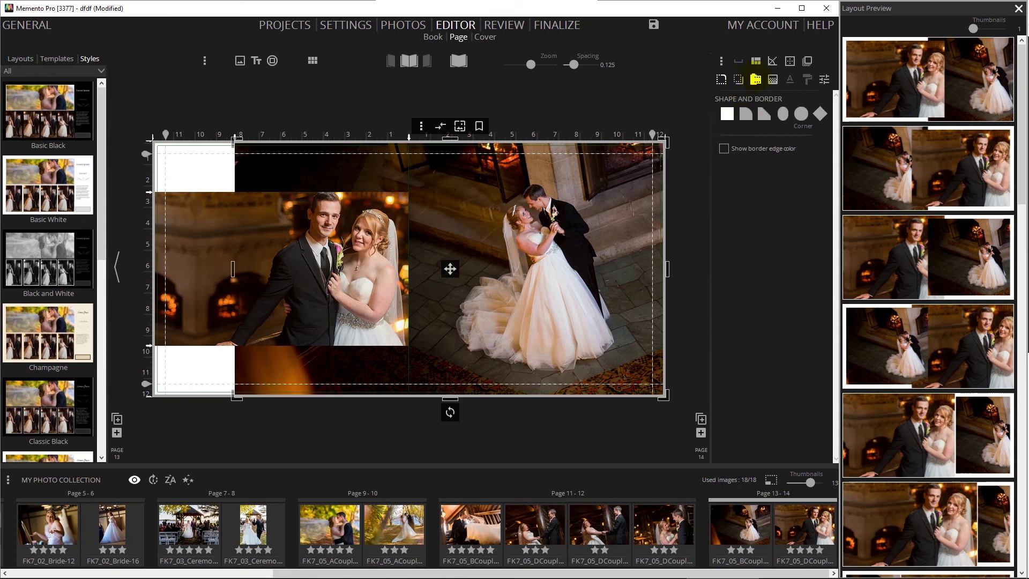
pyautogui.click(773, 79)
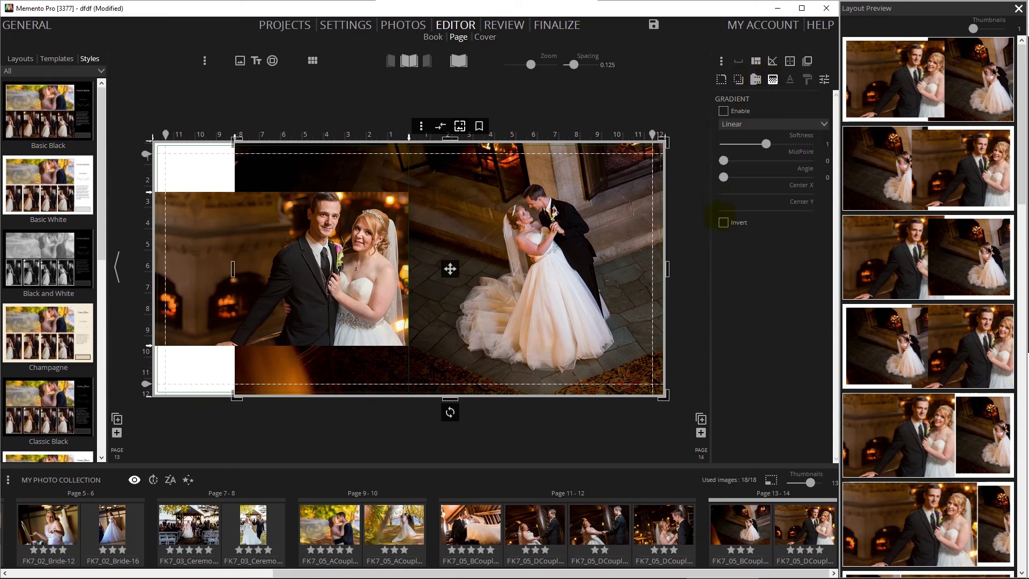
pyautogui.click(723, 222)
pyautogui.click(724, 110)
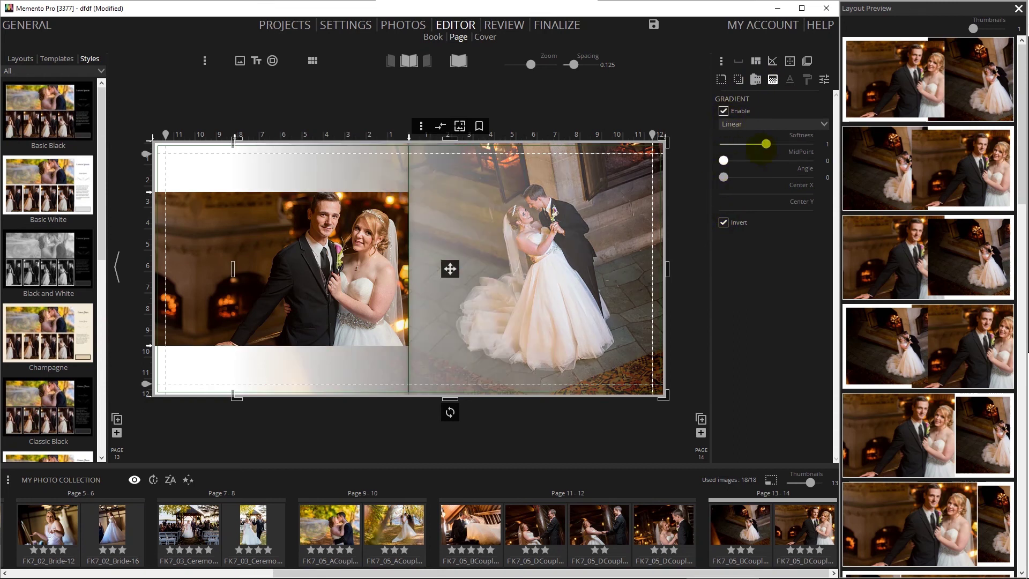
pyautogui.moveTo(766, 144); pyautogui.dragTo(733, 143)
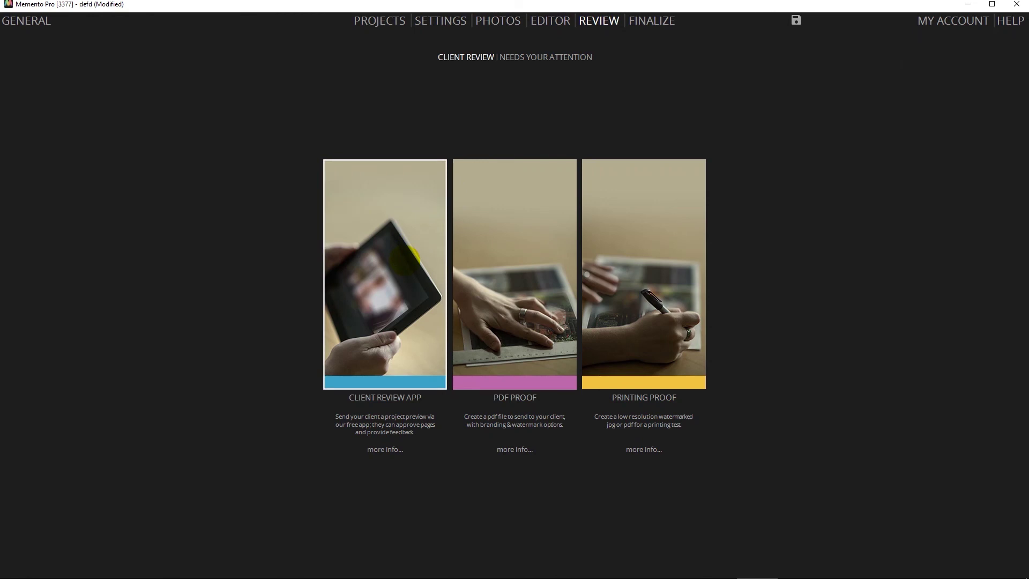
# Step: Open the Send to Review form to start sending the album project for client review
pyautogui.click(406, 260)
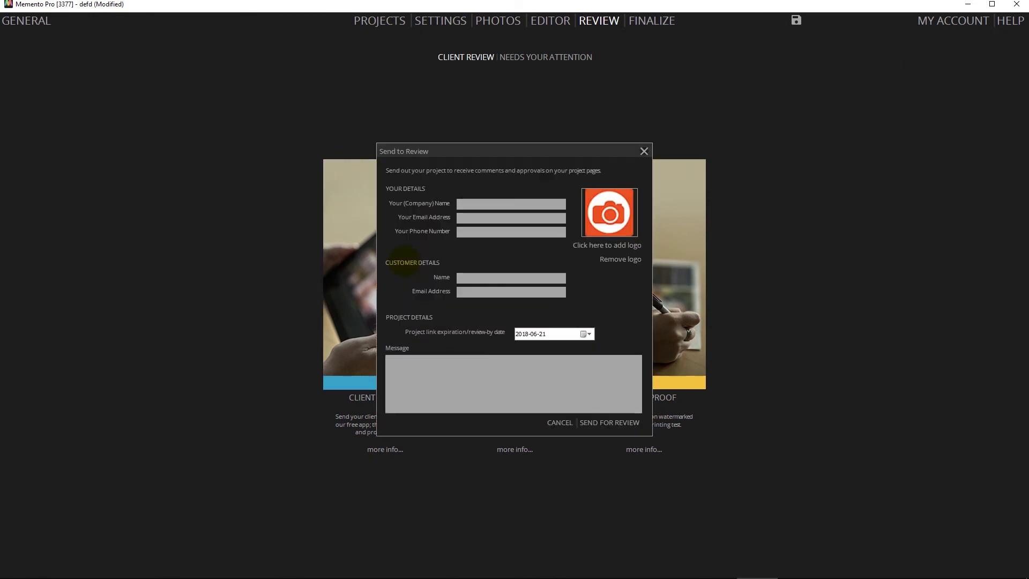